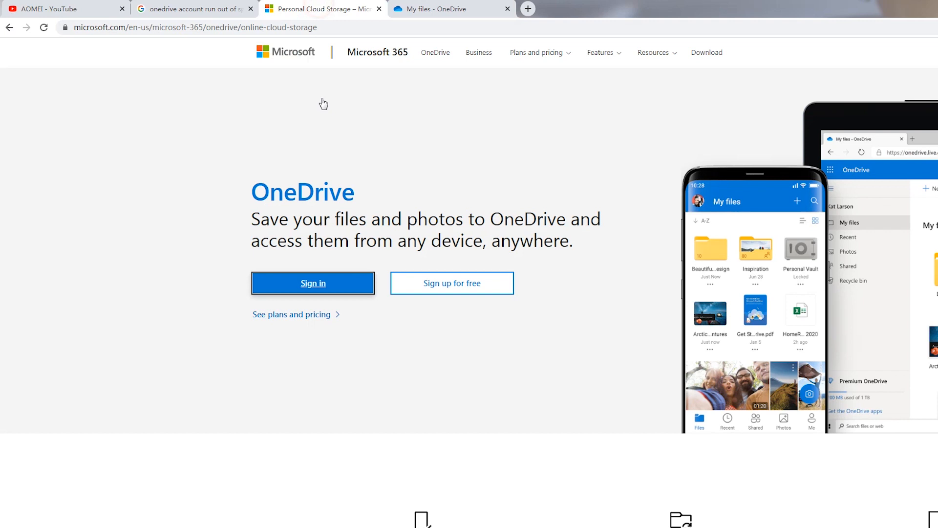
Sign in to OneDrive, check the signed-in account, and switch to the other account's My files tab.
click(138, 288)
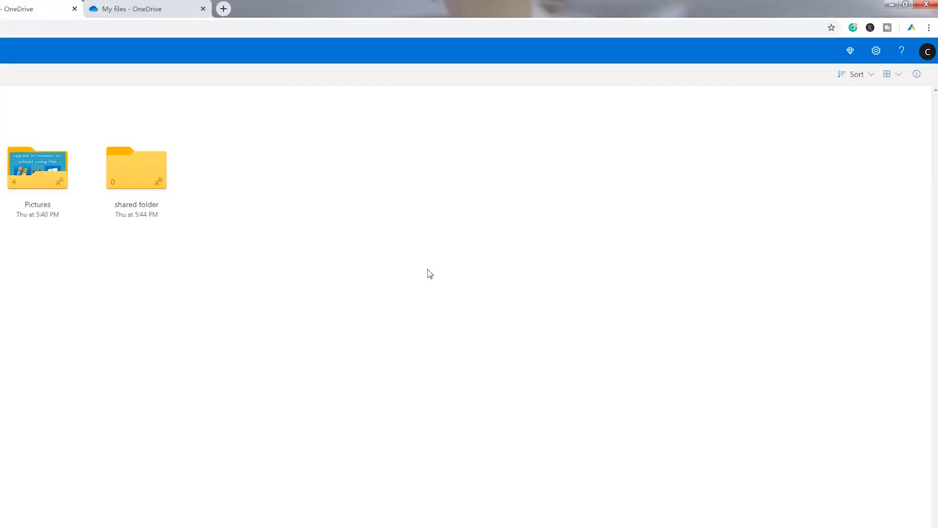
click(927, 51)
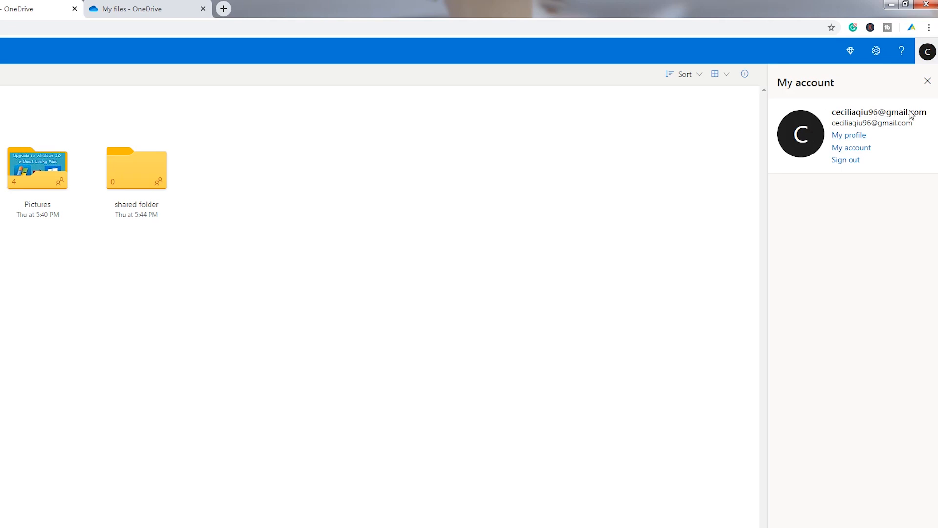
click(158, 9)
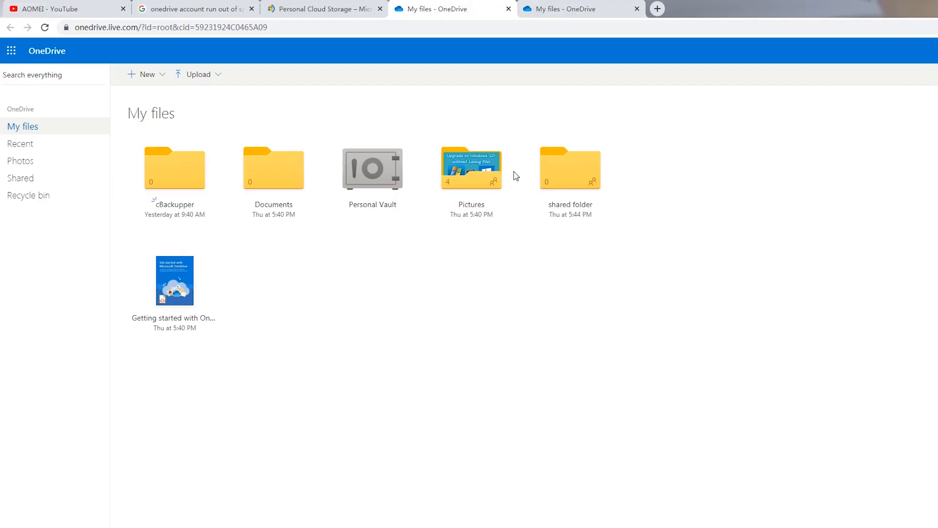
Copy a sharing link for the Pictures folder and close the sharing dialog.
right_click(487, 147)
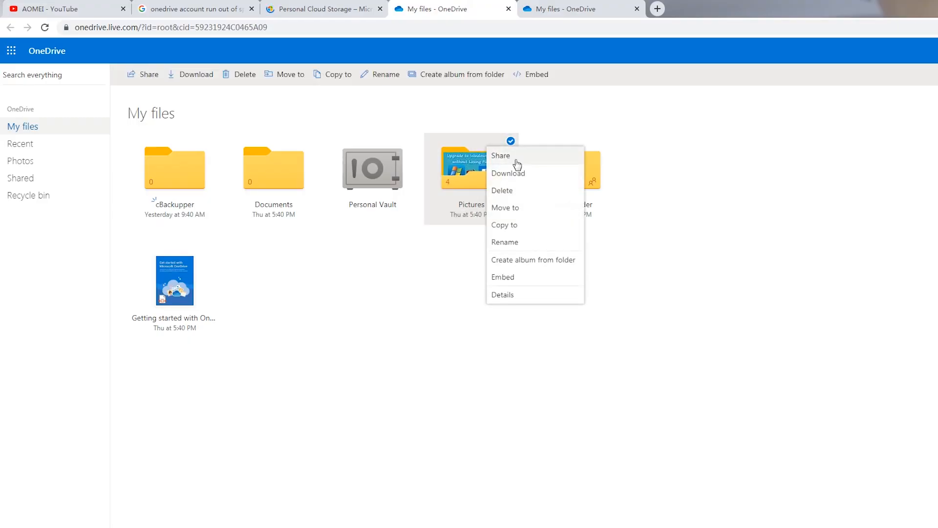
click(502, 156)
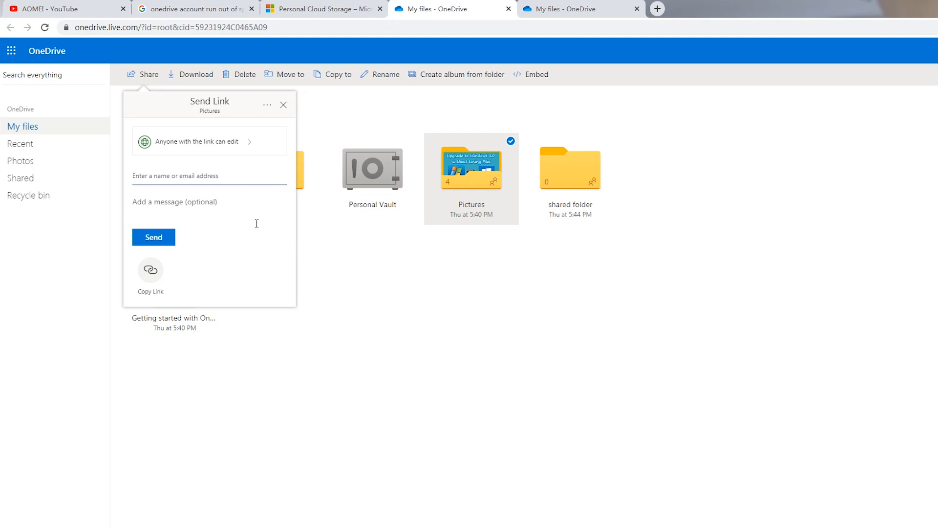
click(159, 278)
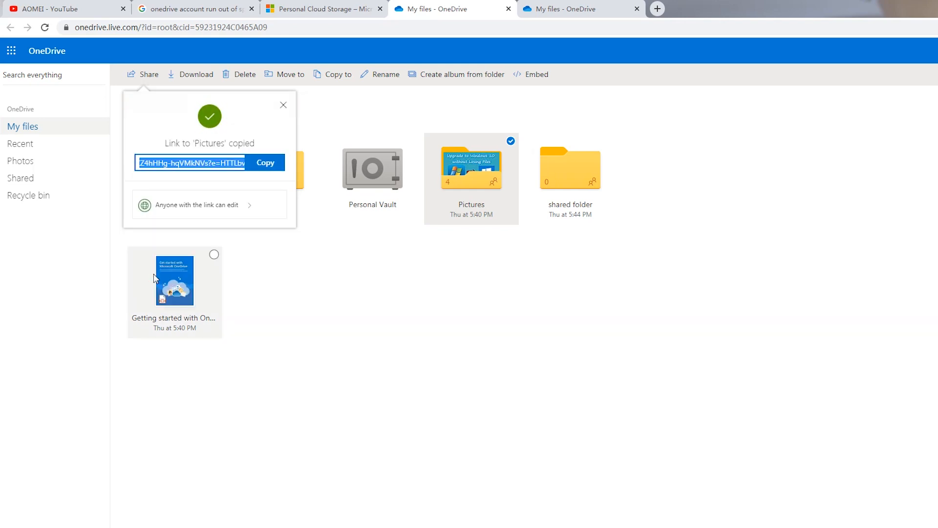
click(272, 163)
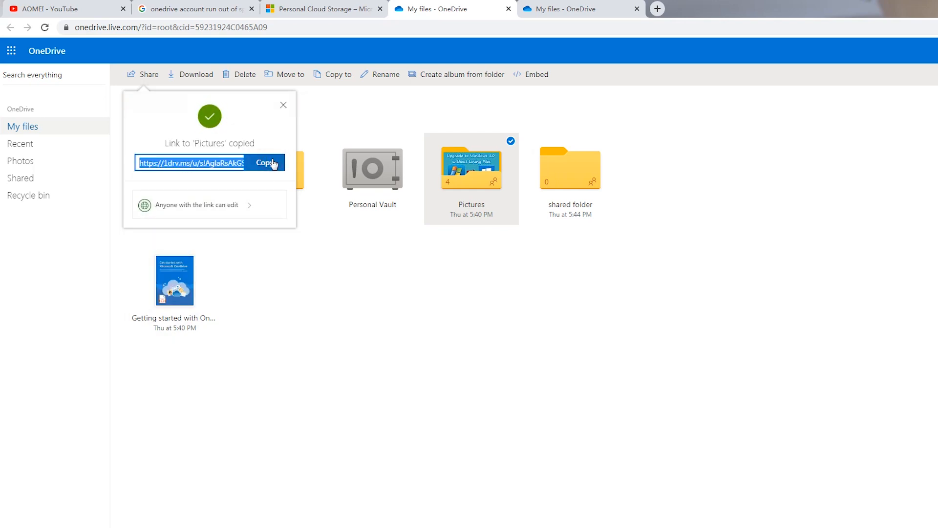
click(274, 164)
click(284, 105)
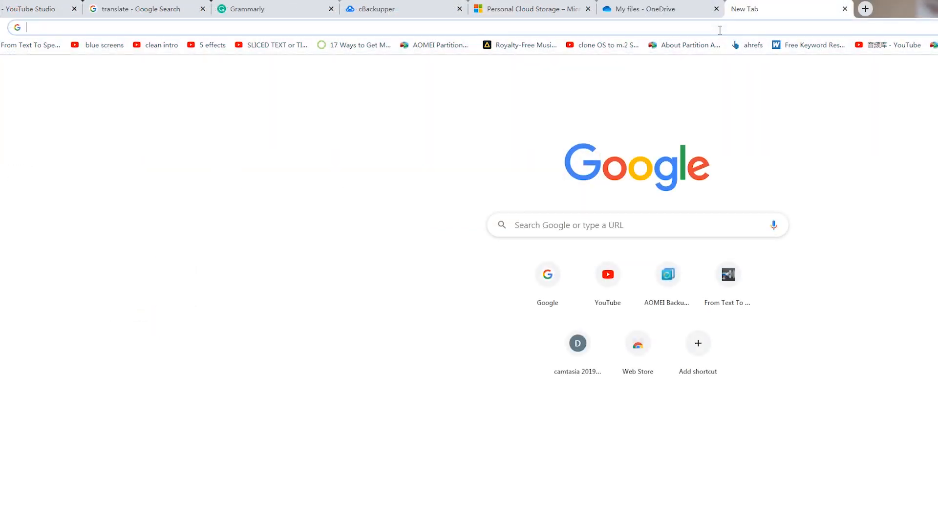
Open the pasted Pictures link, then view the second account's empty Shared library and start a web search.
key(ctrl+v)
key(Return)
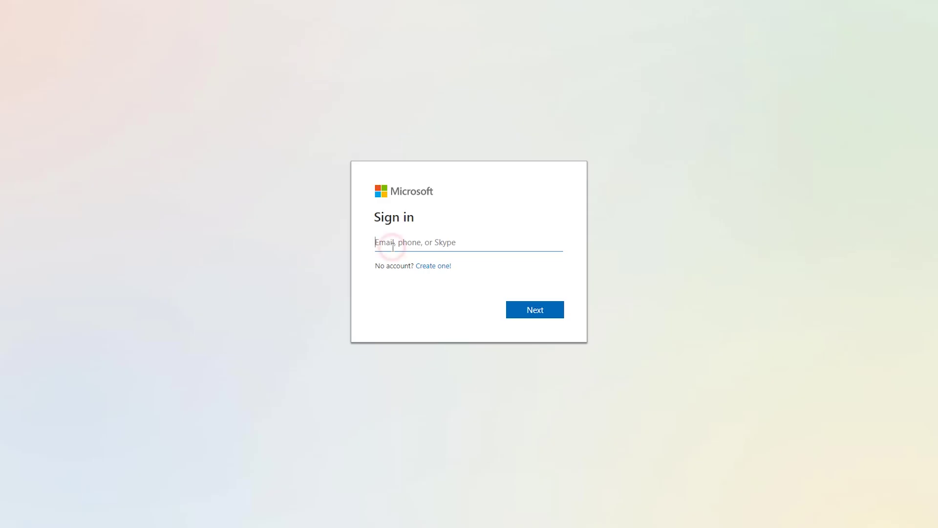
text(ce)
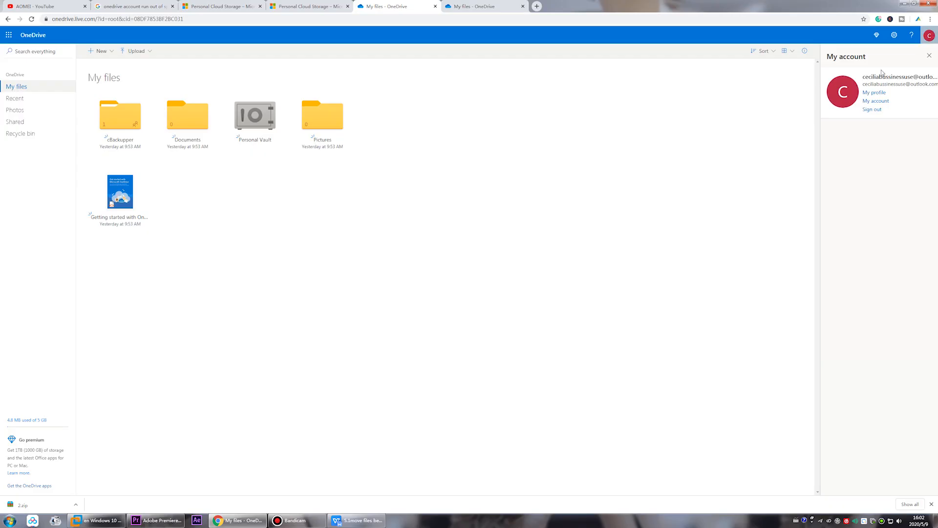
click(475, 4)
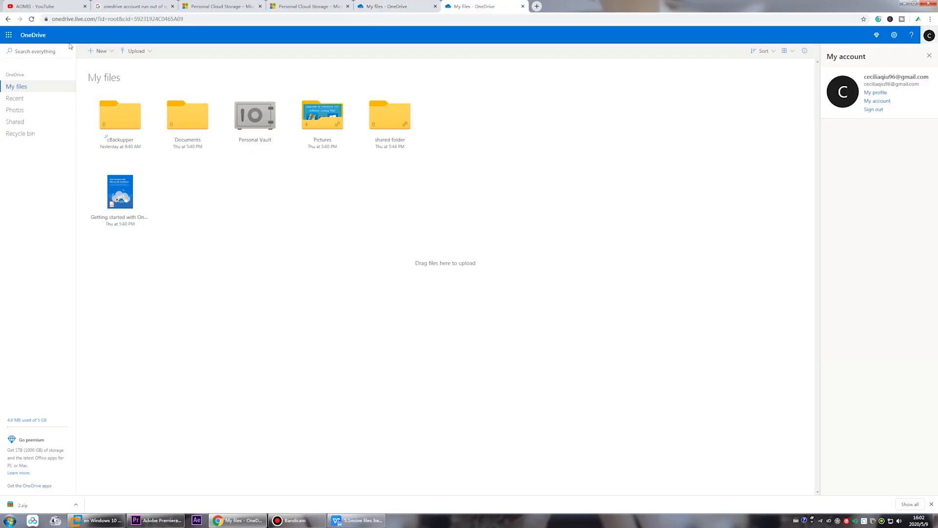
click(32, 19)
click(929, 35)
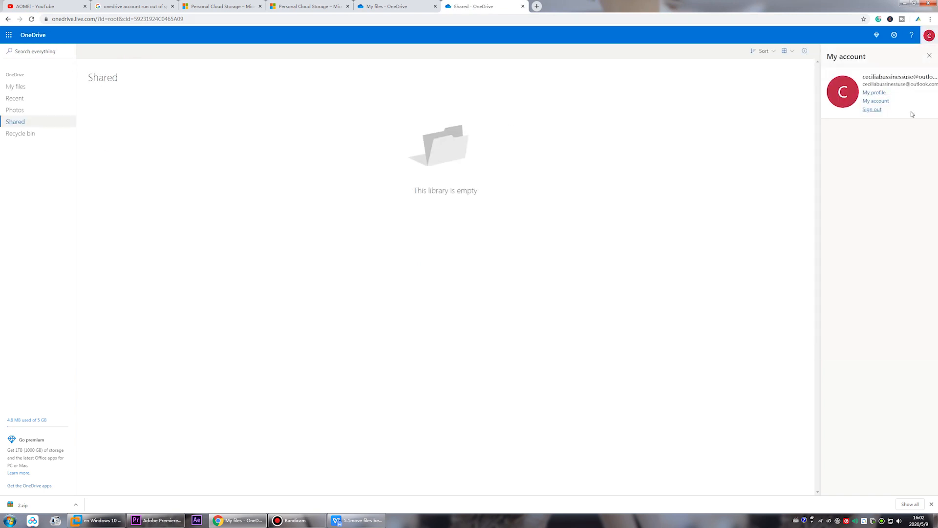
click(406, 150)
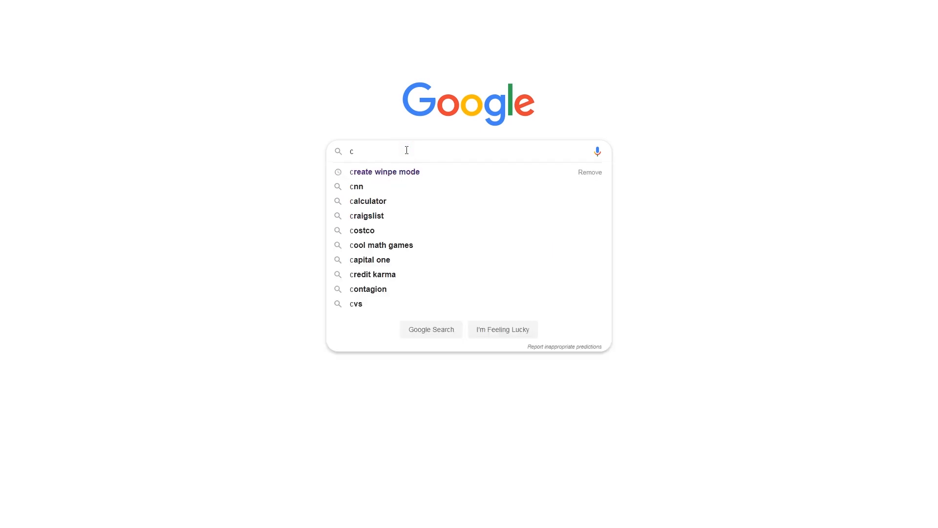
text(bac)
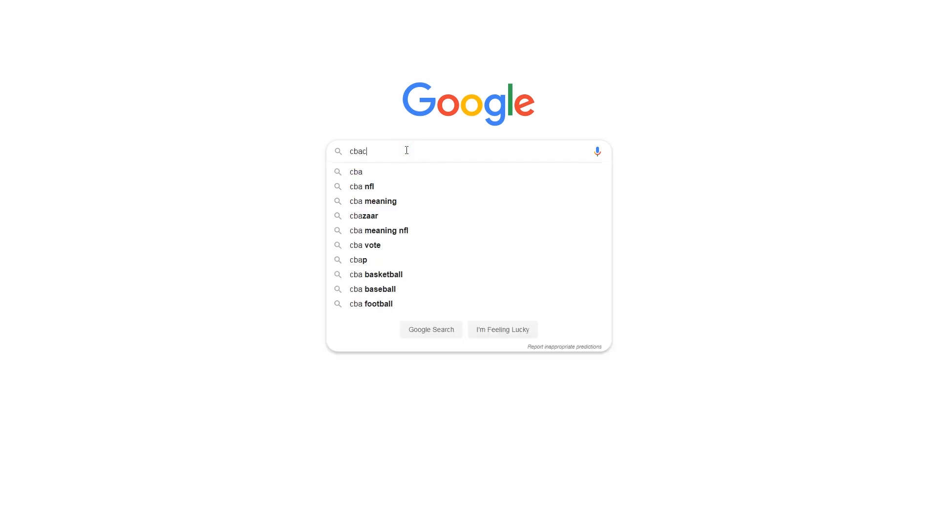
text(kupper)
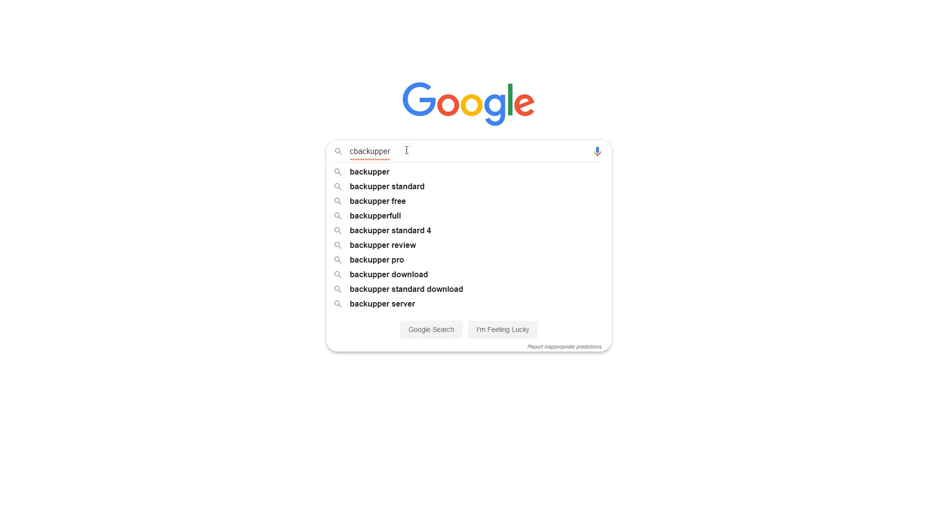
Run the Google search for cbackupper.
key(Escape)
key(Return)
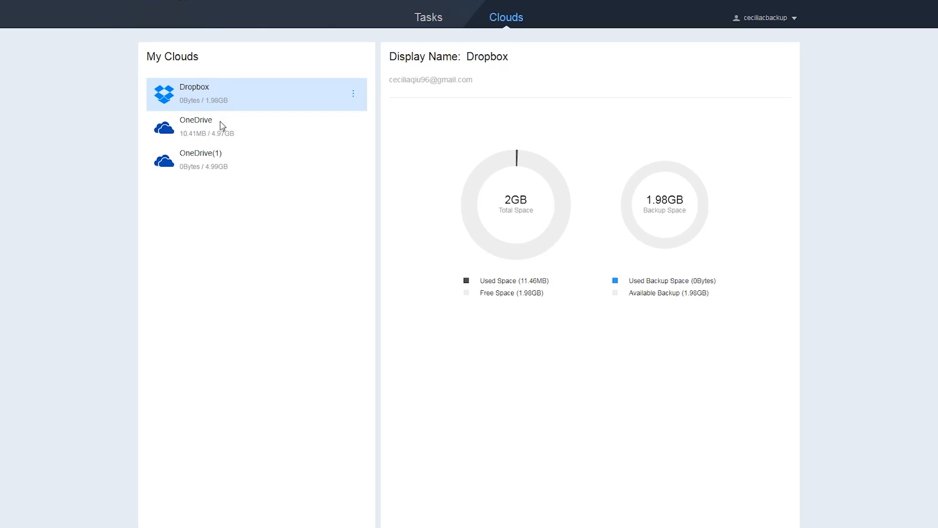
View storage details for OneDrive(1), OneDrive and Dropbox in My Clouds.
click(218, 125)
click(214, 161)
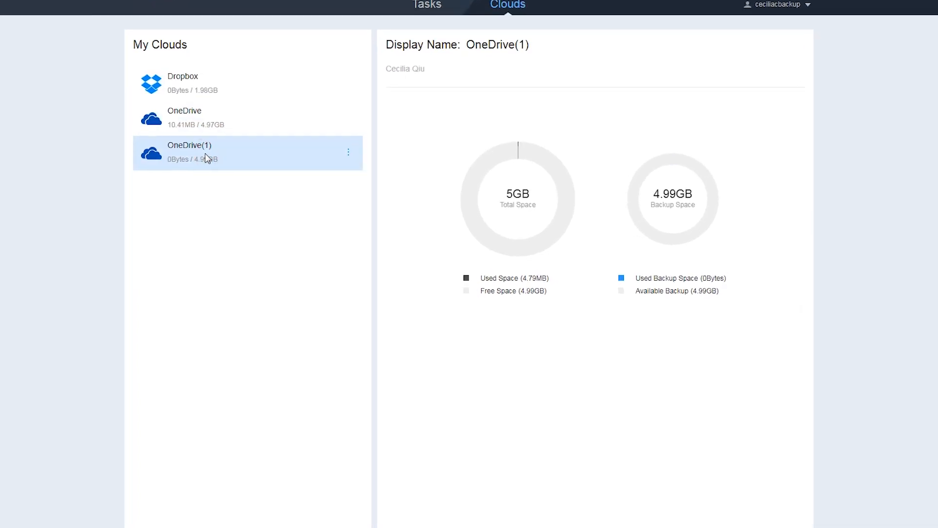
click(209, 122)
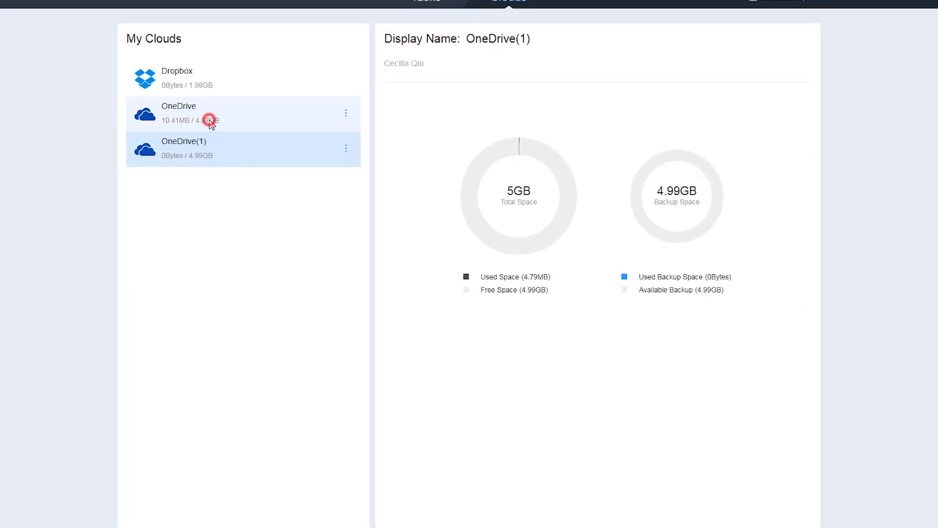
click(202, 74)
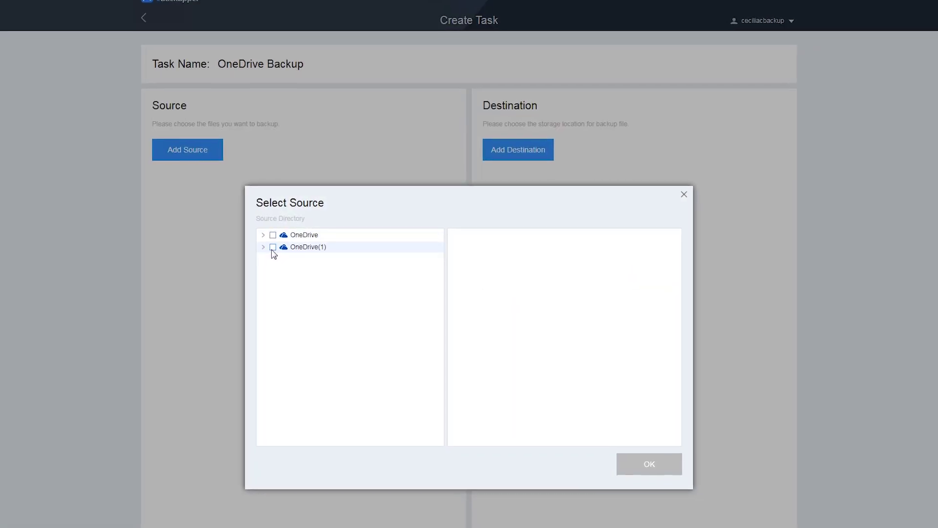
Set OneDrive(1) as the task's backup source and OneDrive as its destination.
click(271, 247)
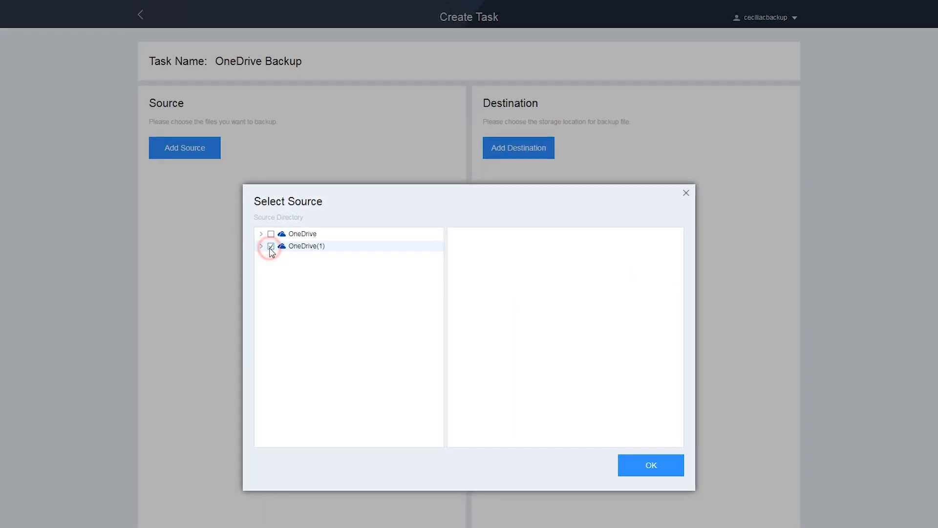
click(660, 472)
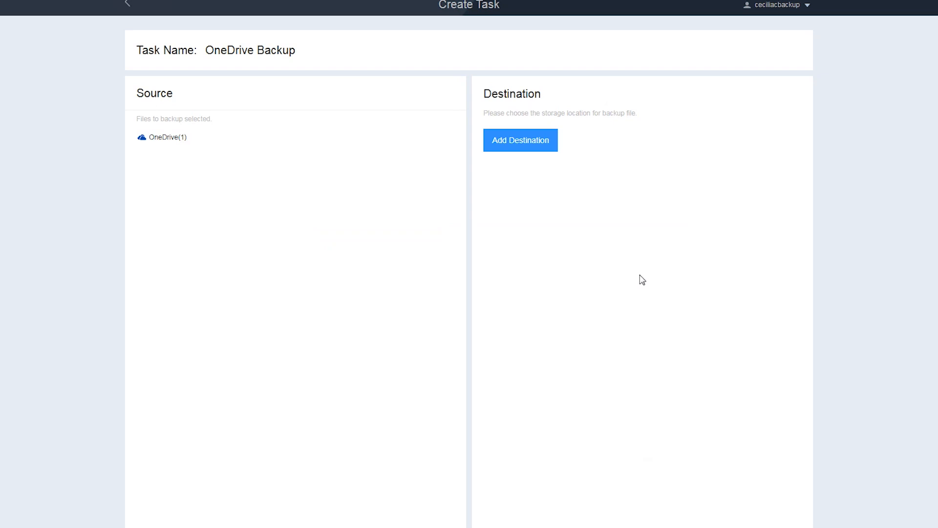
click(531, 143)
click(339, 230)
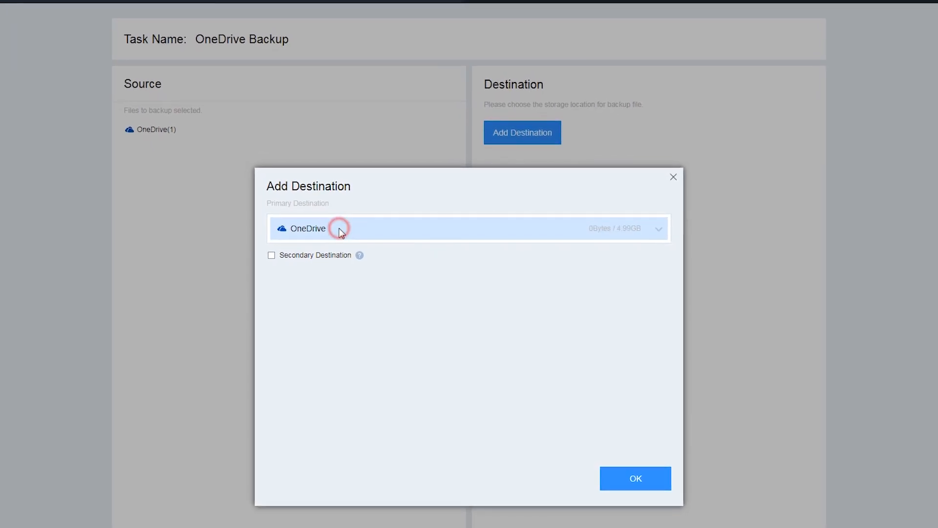
click(665, 492)
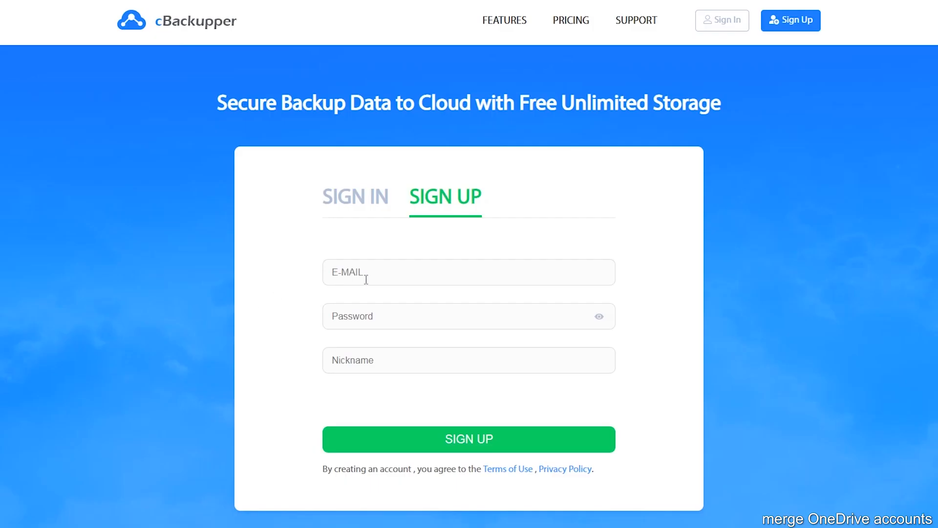
Complete the sign-up form, enter the dashboard and add OneDrive as a new cloud.
click(370, 278)
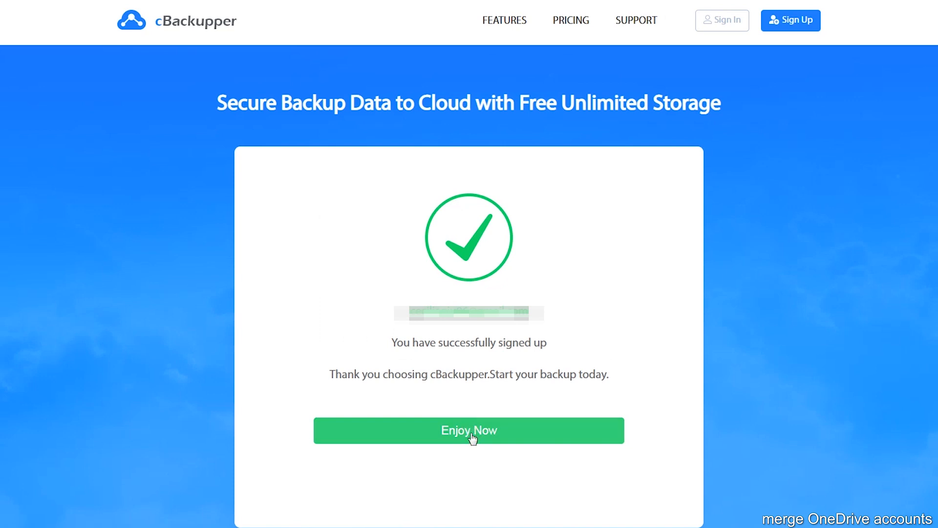
click(472, 433)
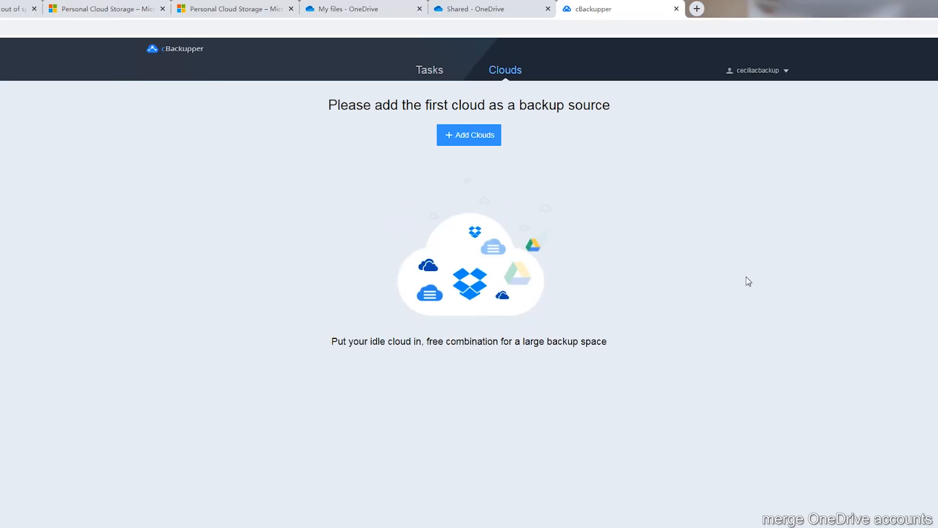
click(481, 145)
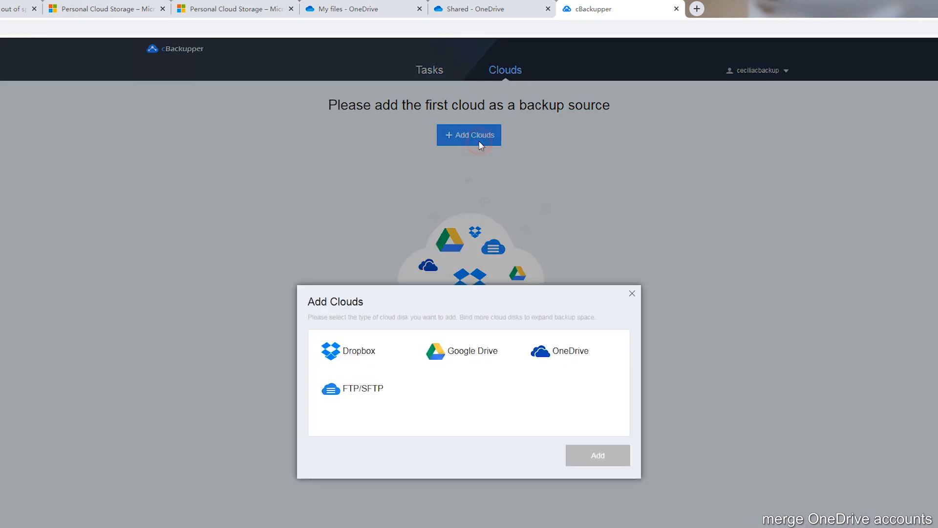
click(574, 358)
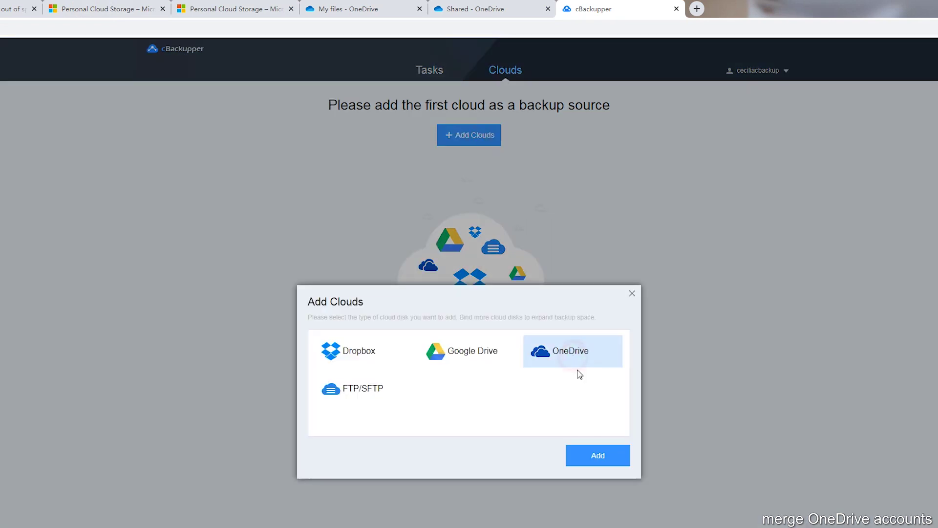
click(593, 457)
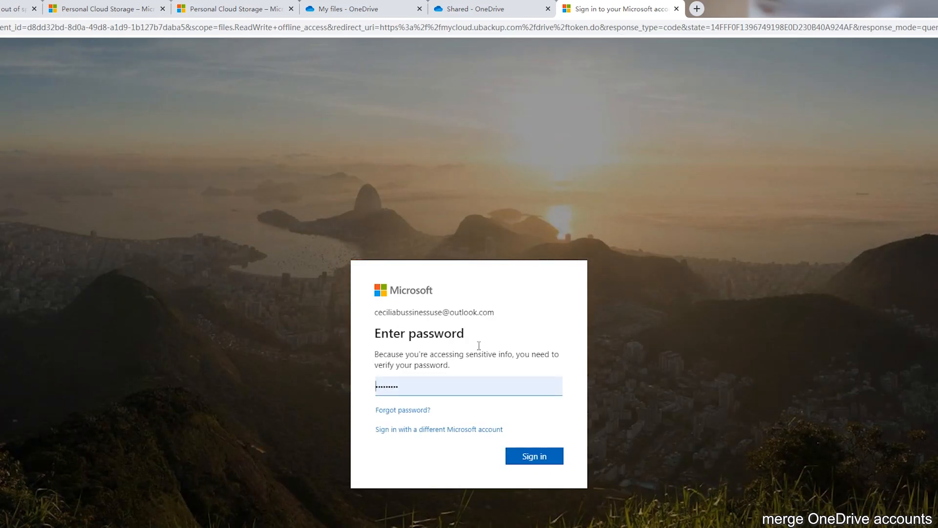
Submit the Microsoft password and acknowledge the note about not changing the storage path.
click(542, 455)
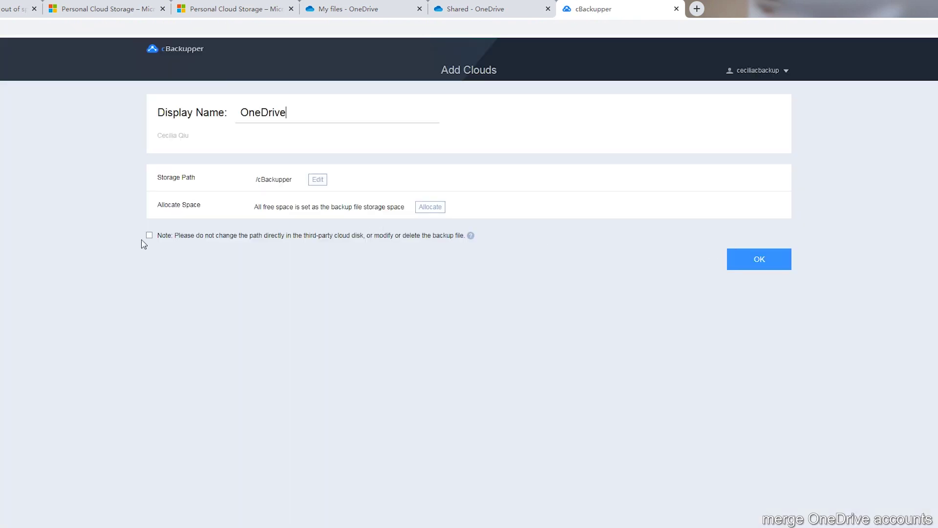
click(149, 235)
Confirm the first OneDrive cloud and start adding a second OneDrive cloud.
click(756, 259)
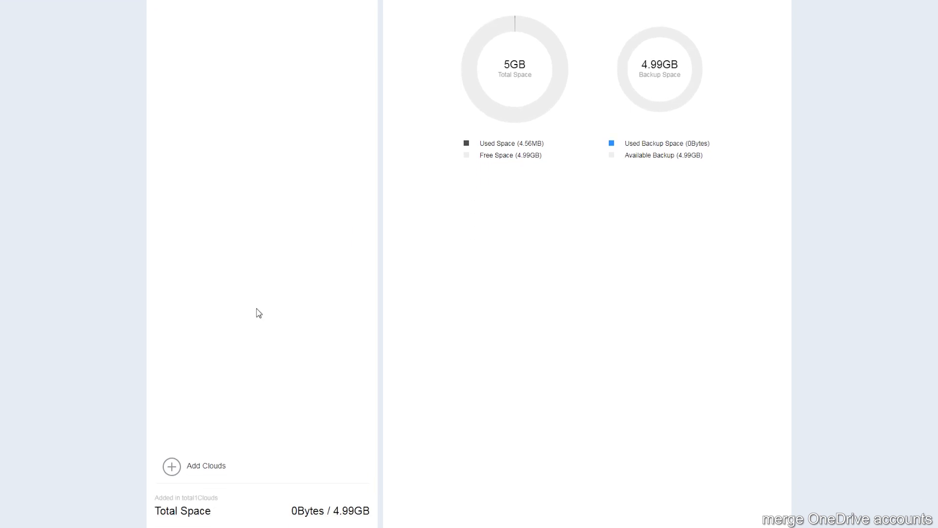
click(224, 456)
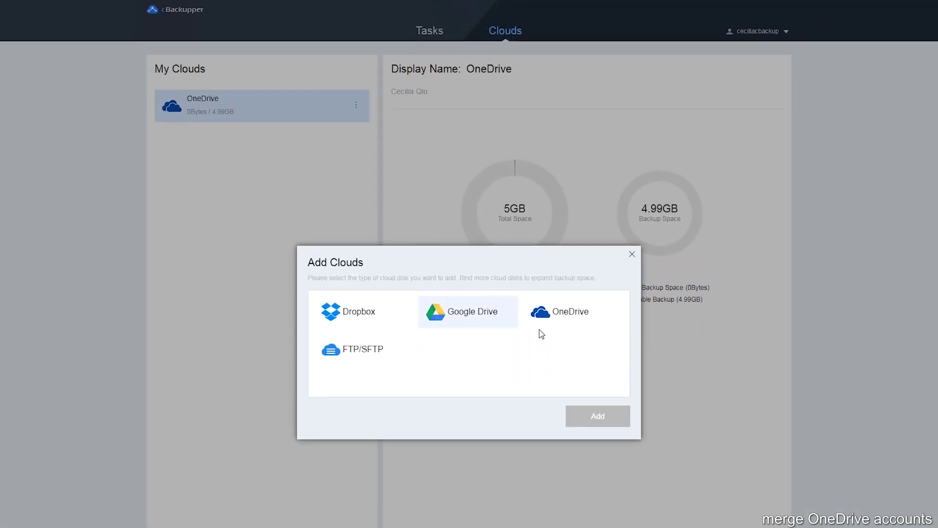
click(562, 355)
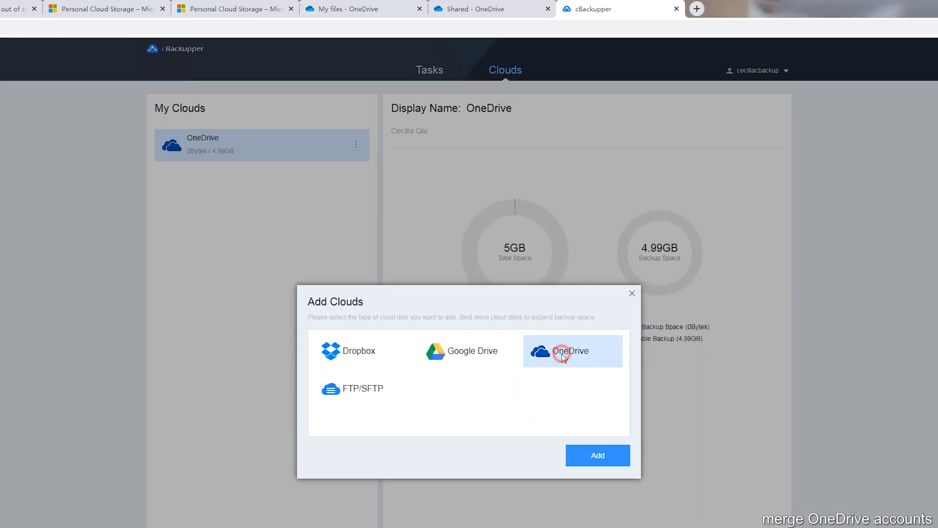
click(591, 460)
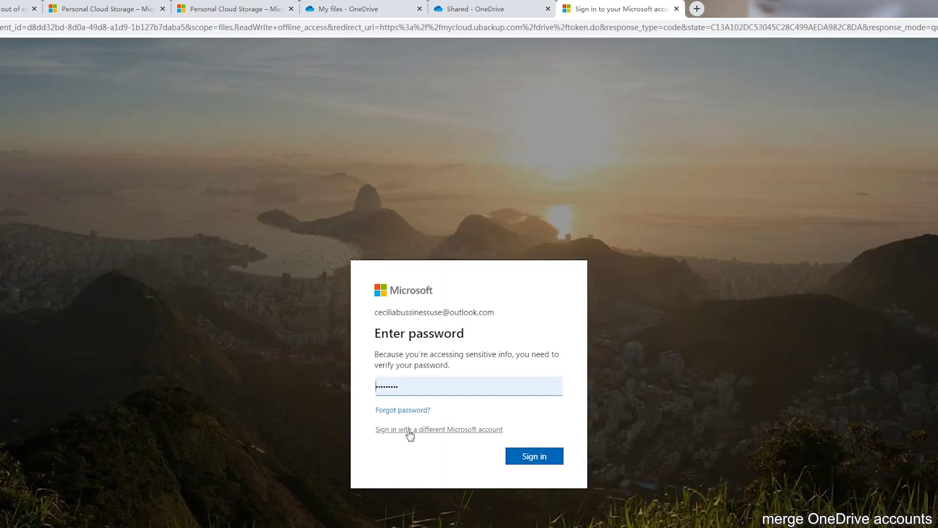
Sign in with a different Microsoft account to authorize the second OneDrive.
click(408, 430)
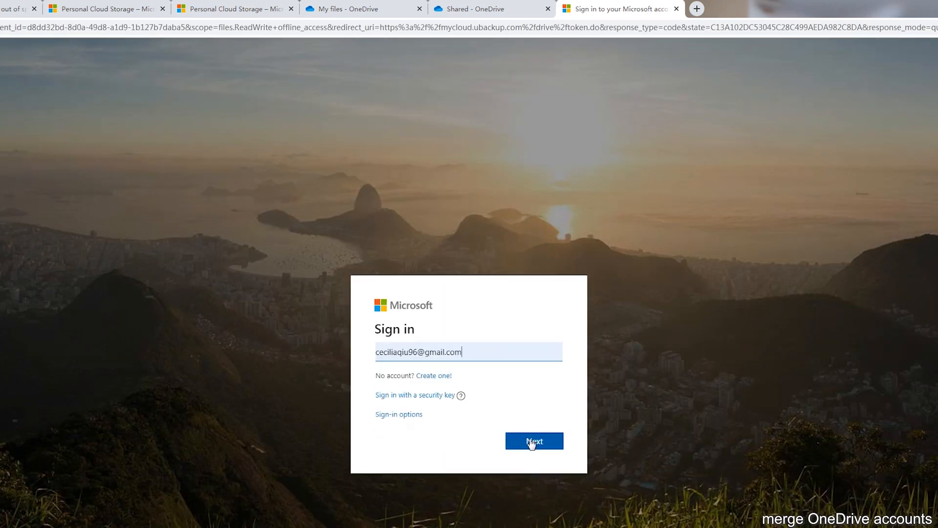
click(532, 443)
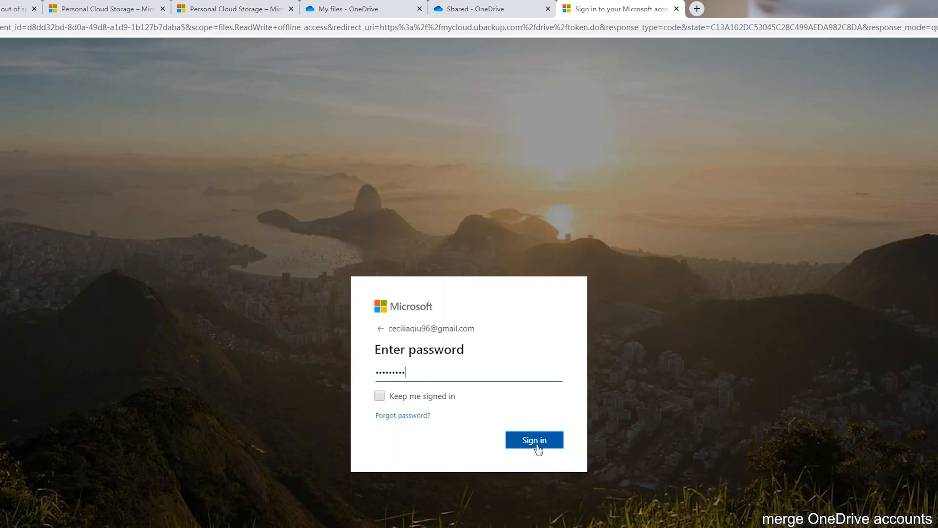
click(535, 440)
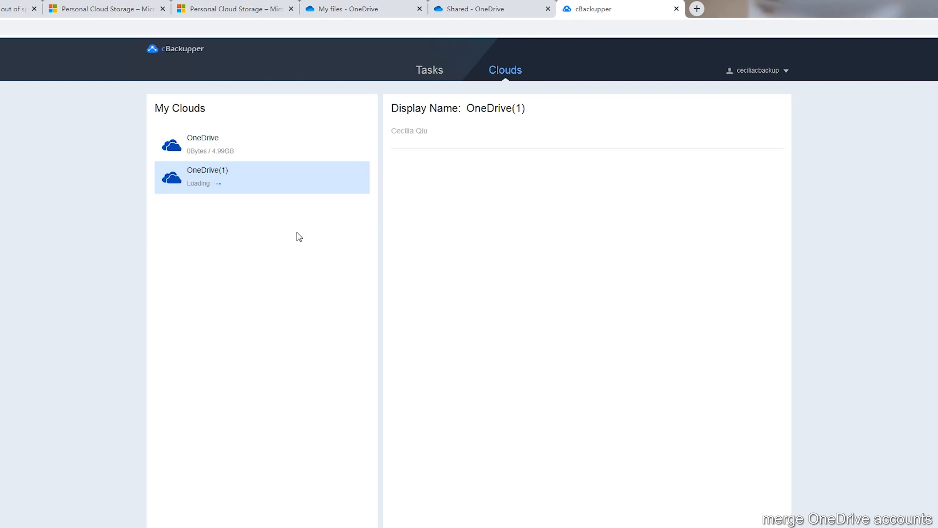
click(295, 140)
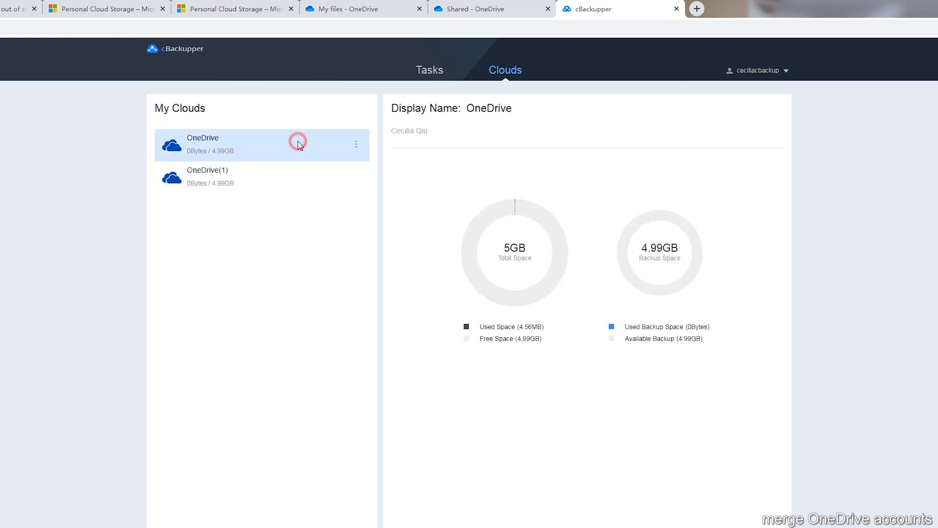
click(299, 183)
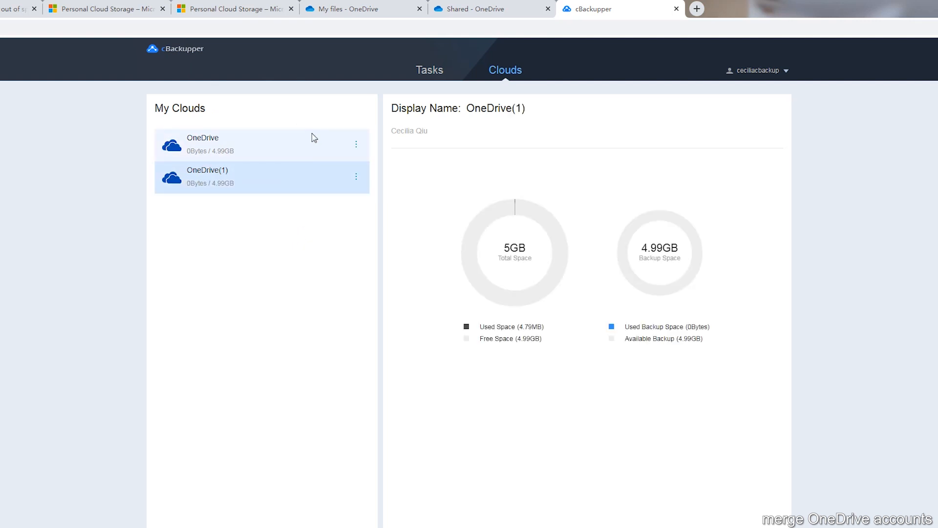
click(313, 139)
click(309, 174)
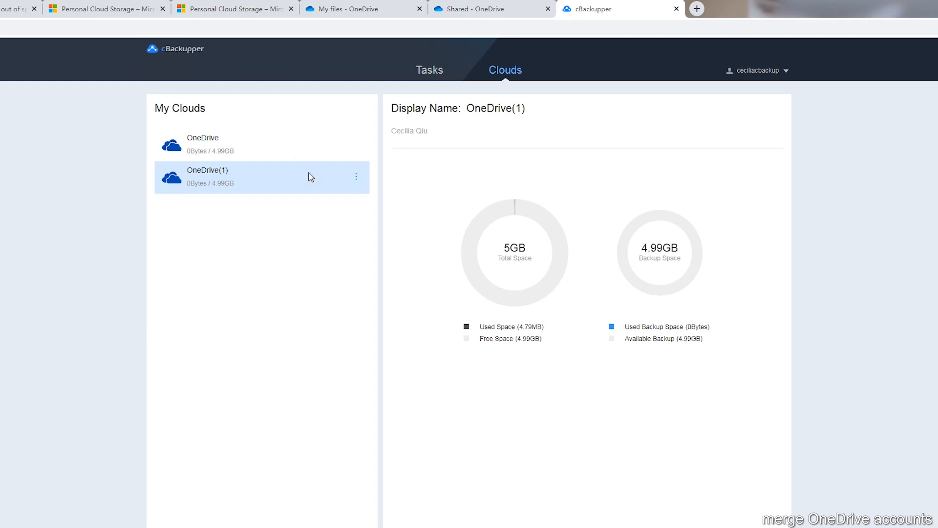
Create a new backup task and rename it from File Backup to OneDrive Backup.
click(429, 71)
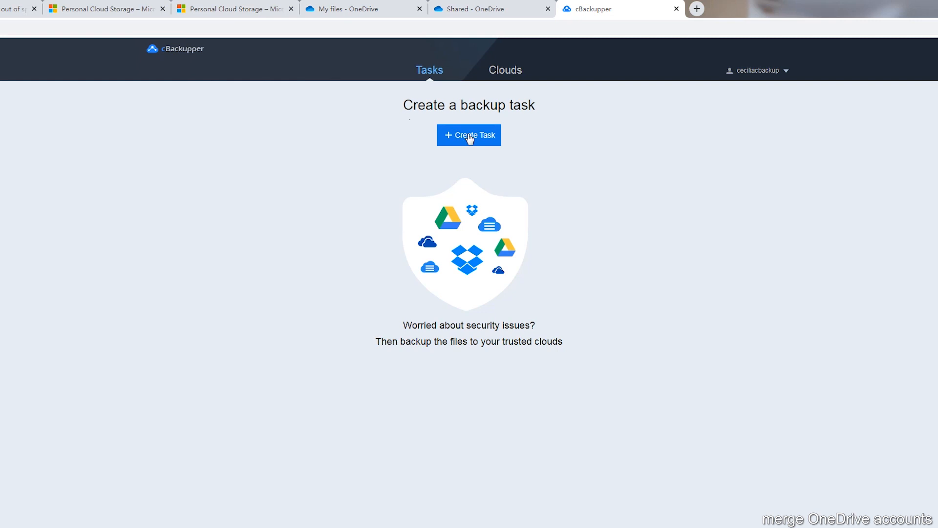
click(470, 139)
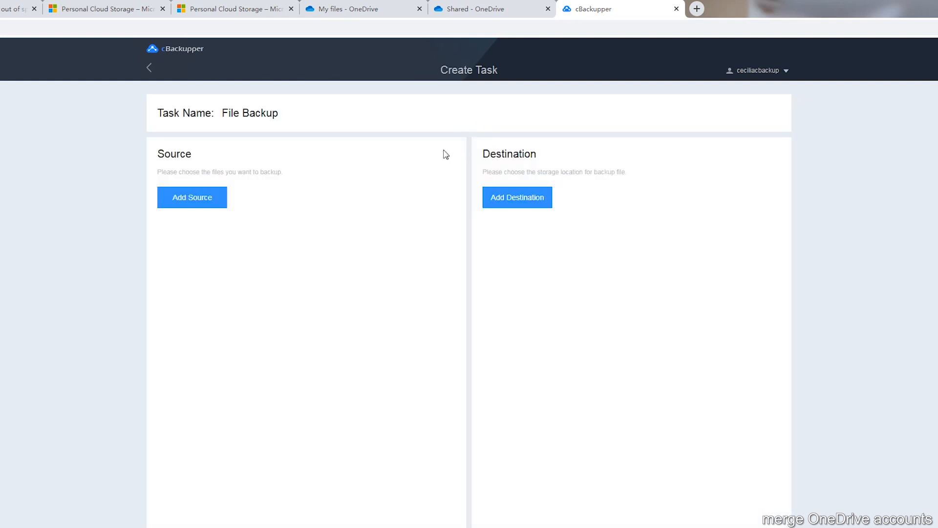
click(290, 114)
click(238, 113)
key(BackSpace)
key(BackSpace)
key(BackSpace)
key(BackSpace)
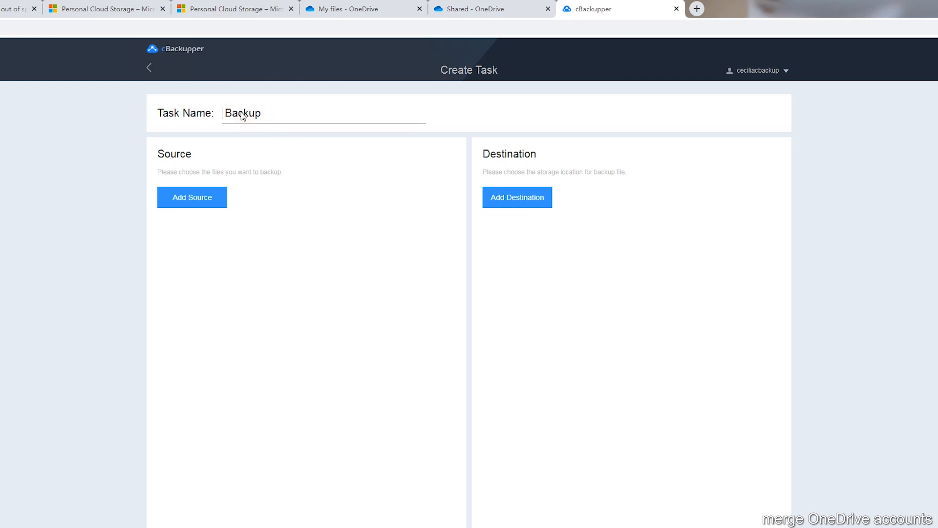
text(OneDrive)
Set OneDrive(1) as source and OneDrive as destination, then start the backup.
click(188, 204)
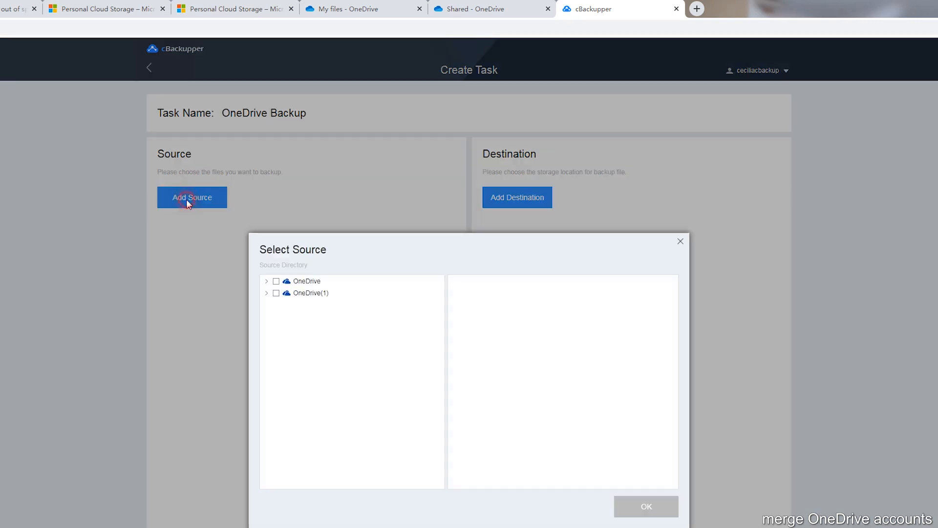
click(277, 293)
click(647, 508)
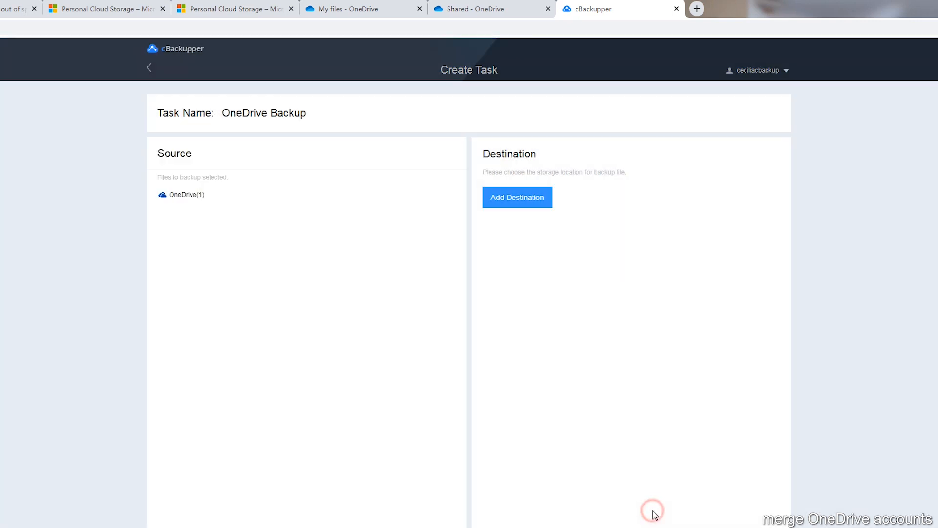
click(525, 198)
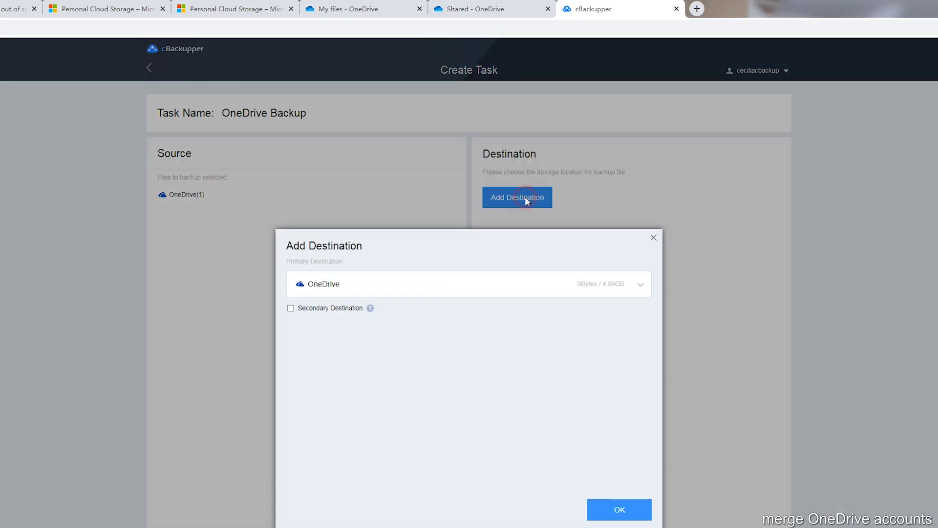
click(352, 284)
click(620, 509)
scroll(630, 188, down, 2)
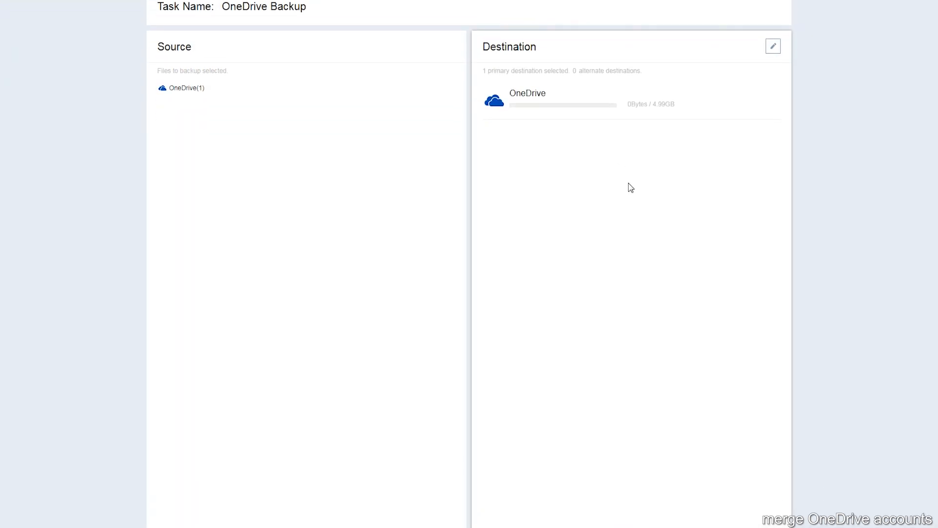
scroll(630, 188, down, 2)
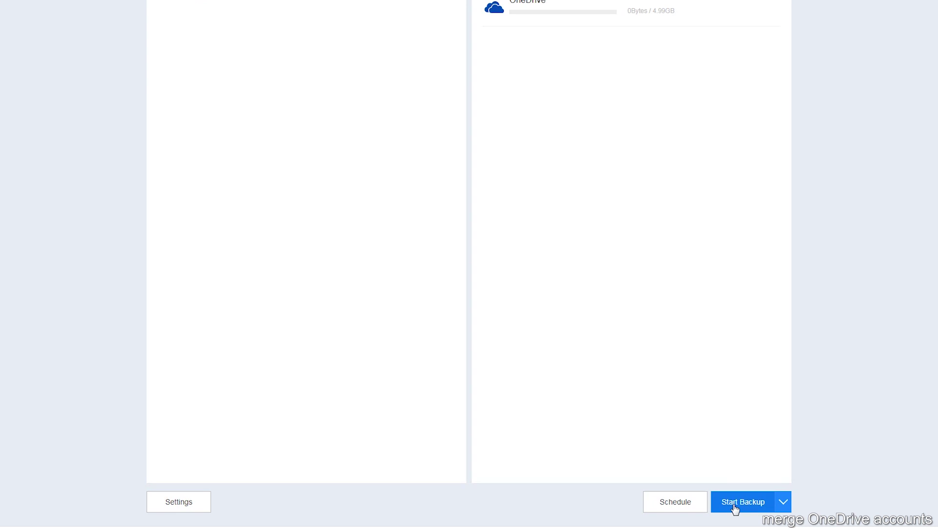
click(763, 503)
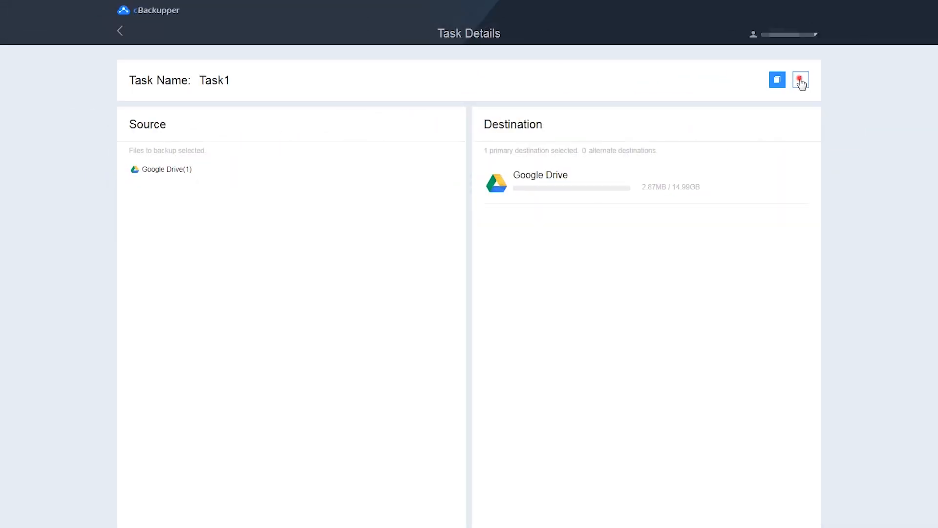
Open the task's backup settings and keep the file filter on backing up all files.
click(801, 80)
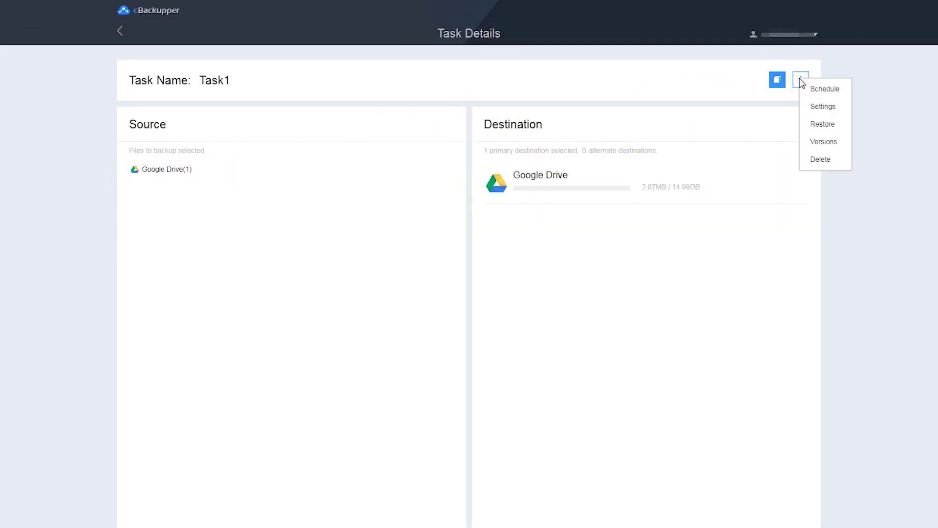
click(829, 111)
click(373, 225)
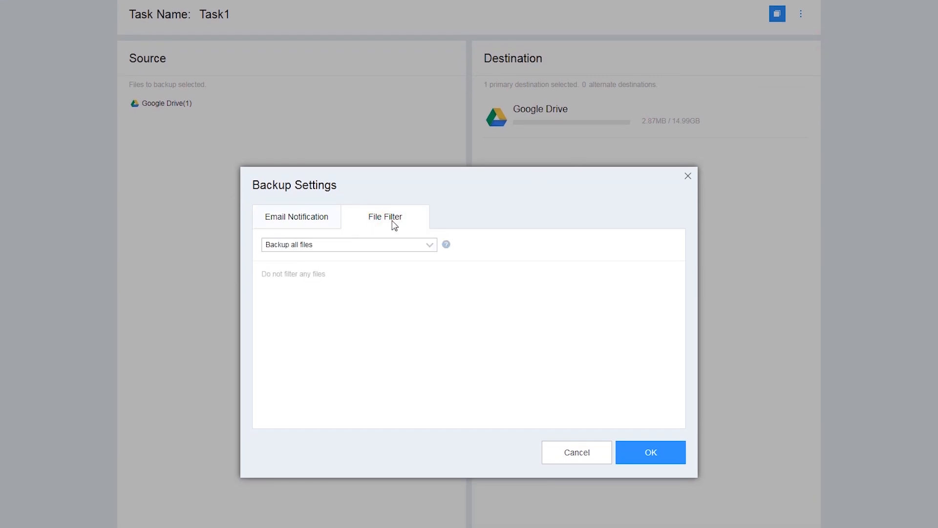
click(413, 245)
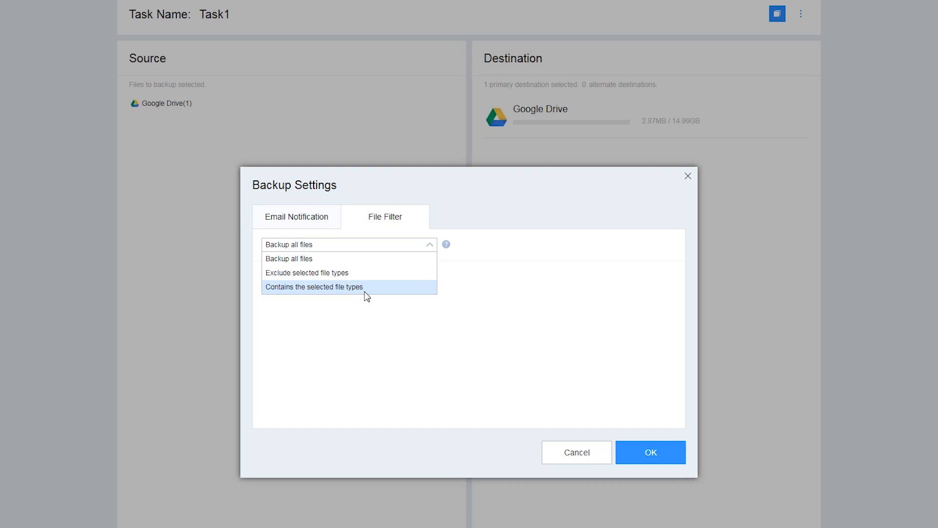
click(425, 248)
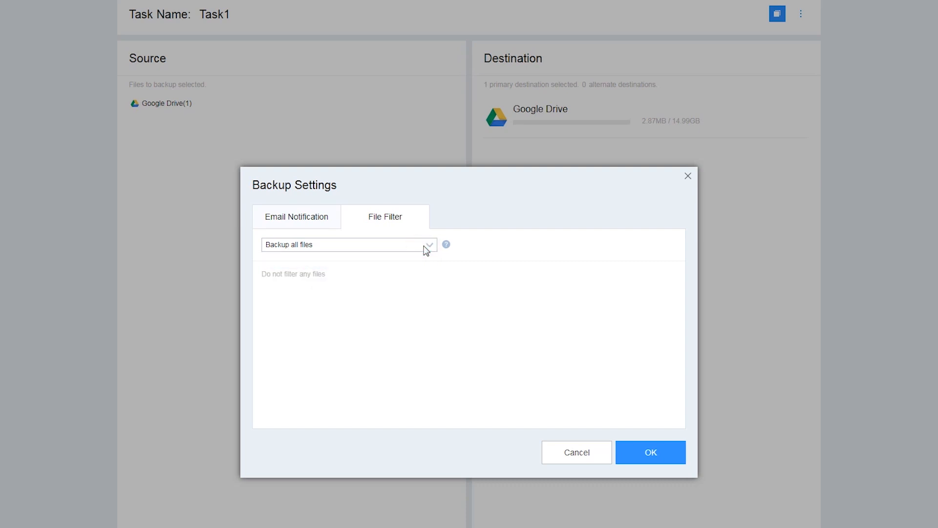
Enable email notification for the task.
click(316, 224)
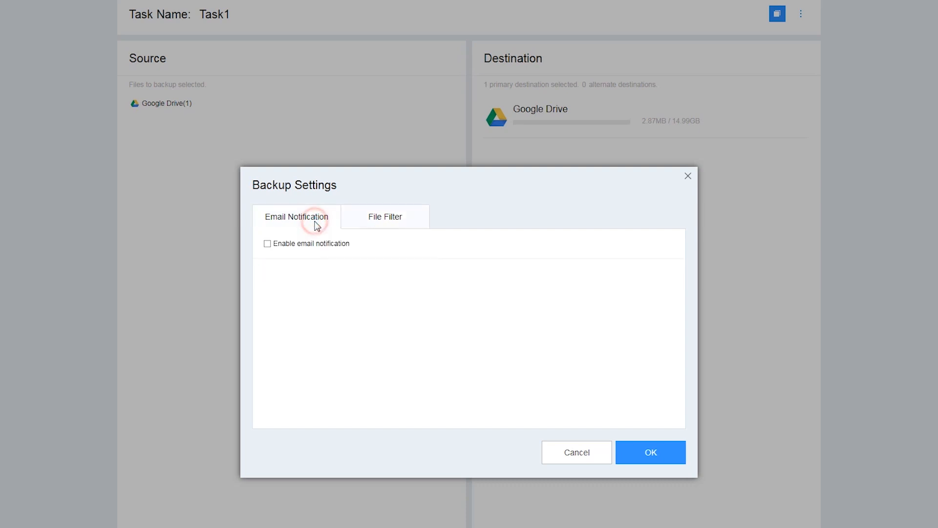
click(266, 244)
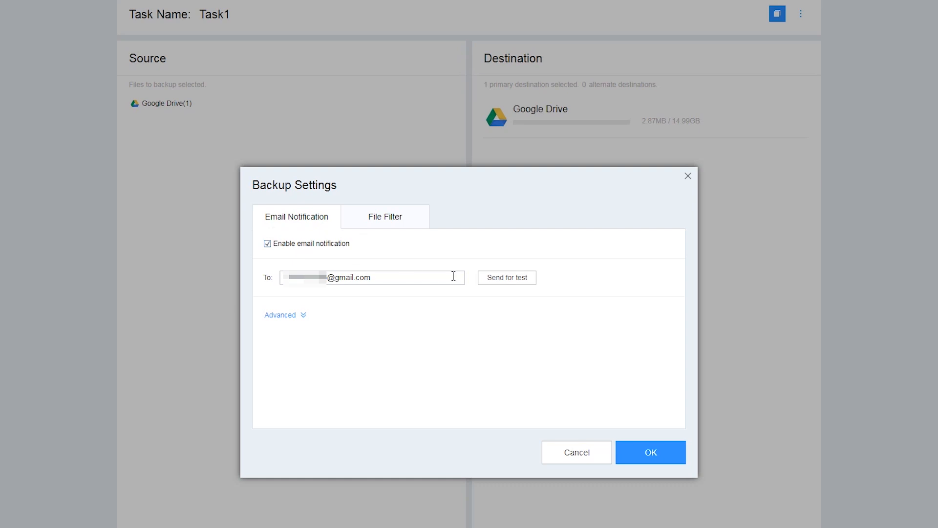